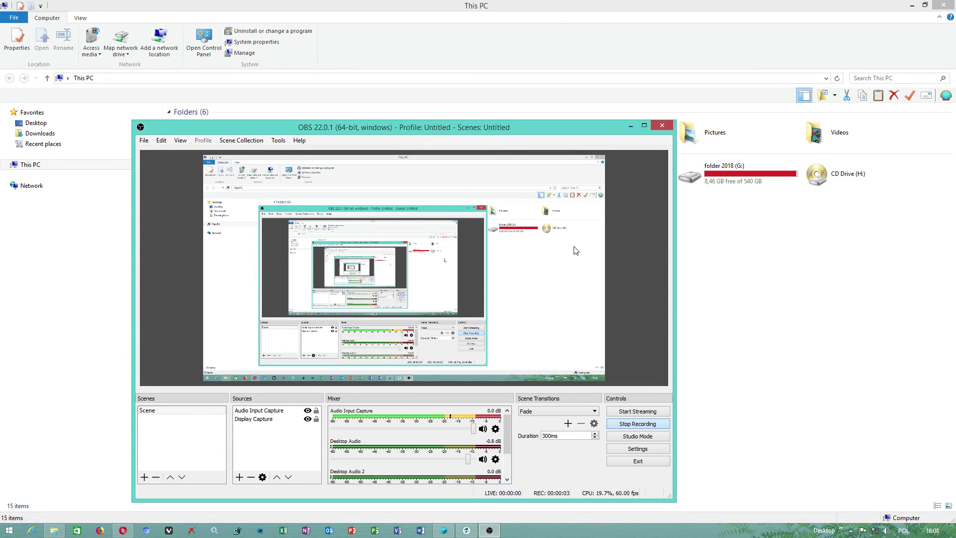
Step: Bring Macrium Reflect forward and show its disk-imaging page listing the three disks
left_click(631, 125)
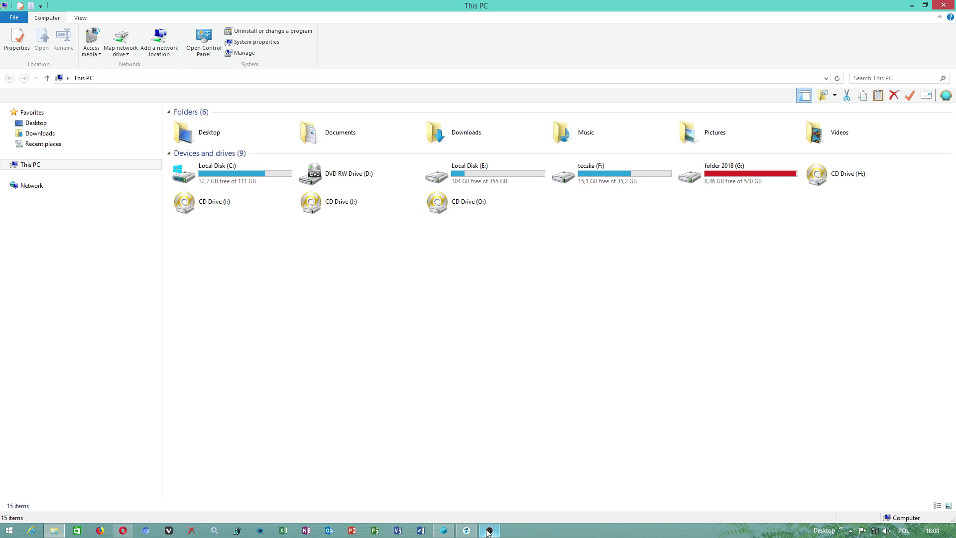
left_click(471, 532)
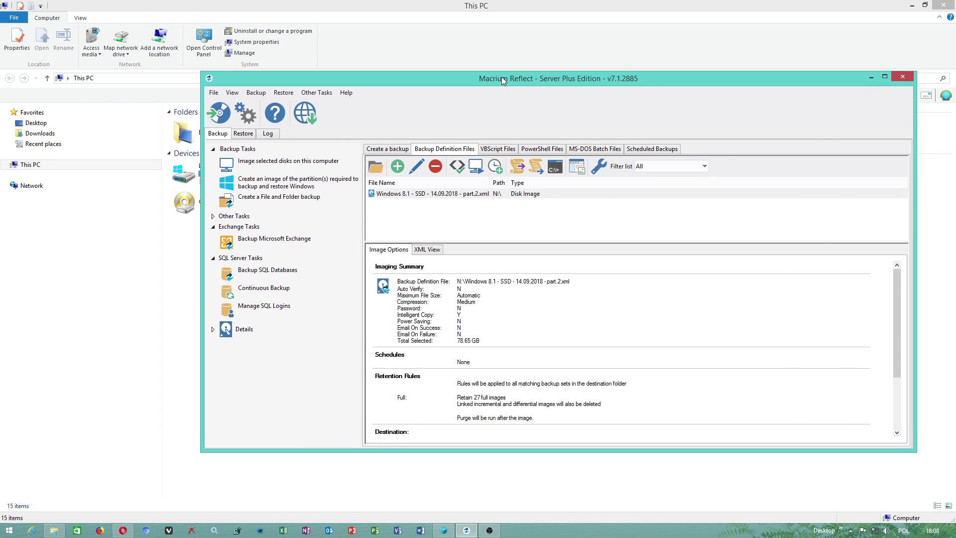
left_click_drag(353, 38, 432, 84)
left_click(318, 154)
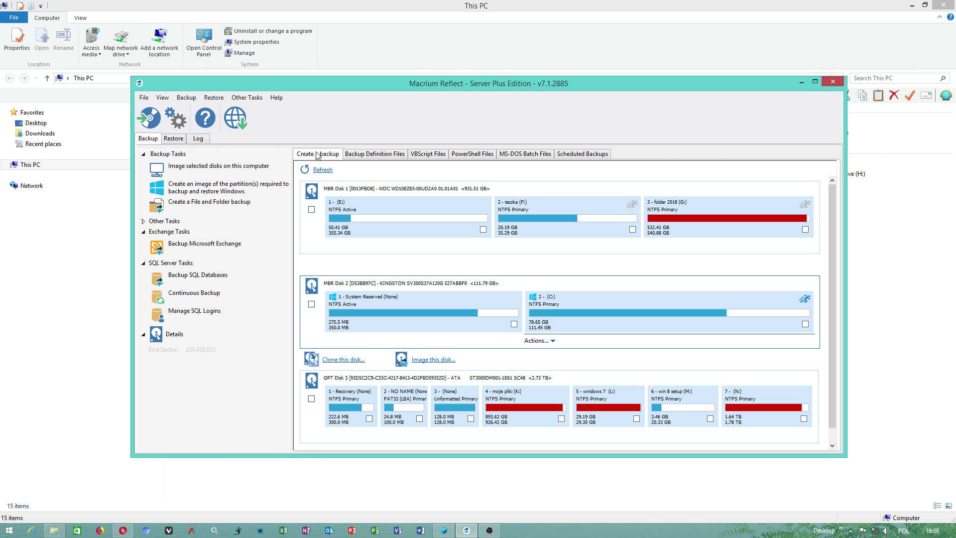
left_click(9, 531)
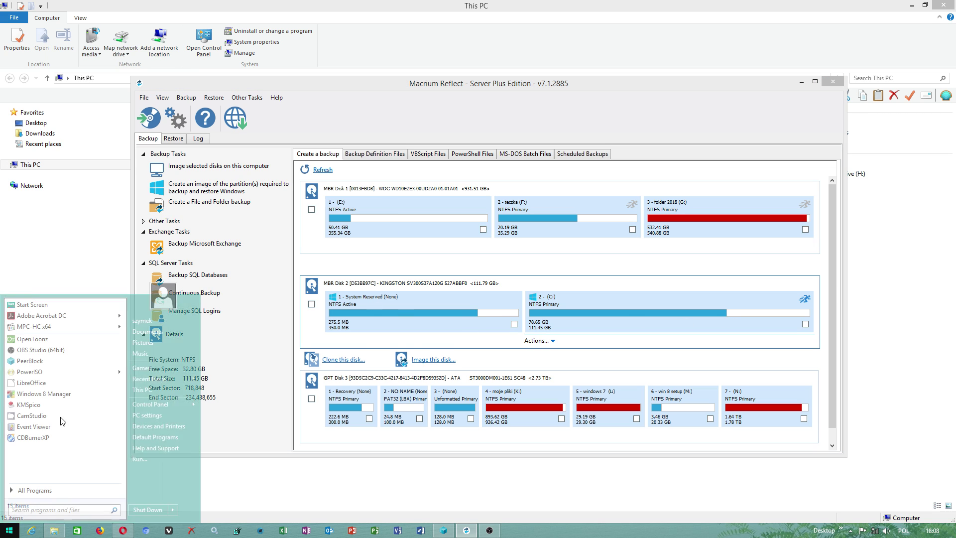
right_click(165, 389)
left_click(195, 470)
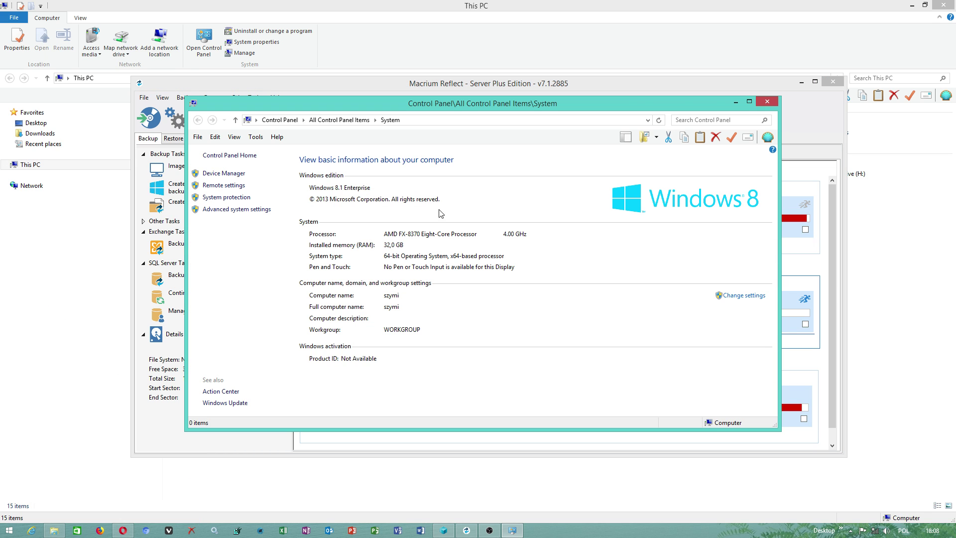
left_click(256, 120)
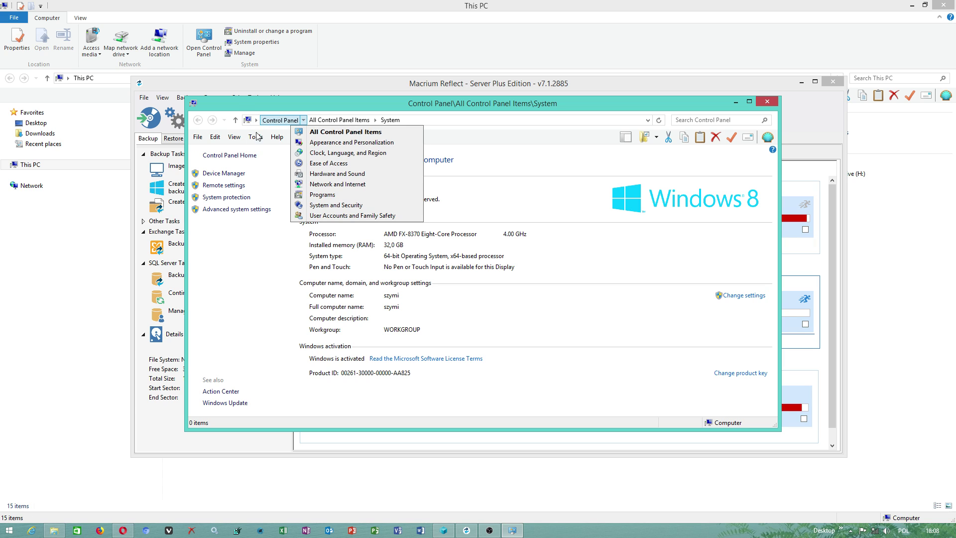
left_click(261, 157)
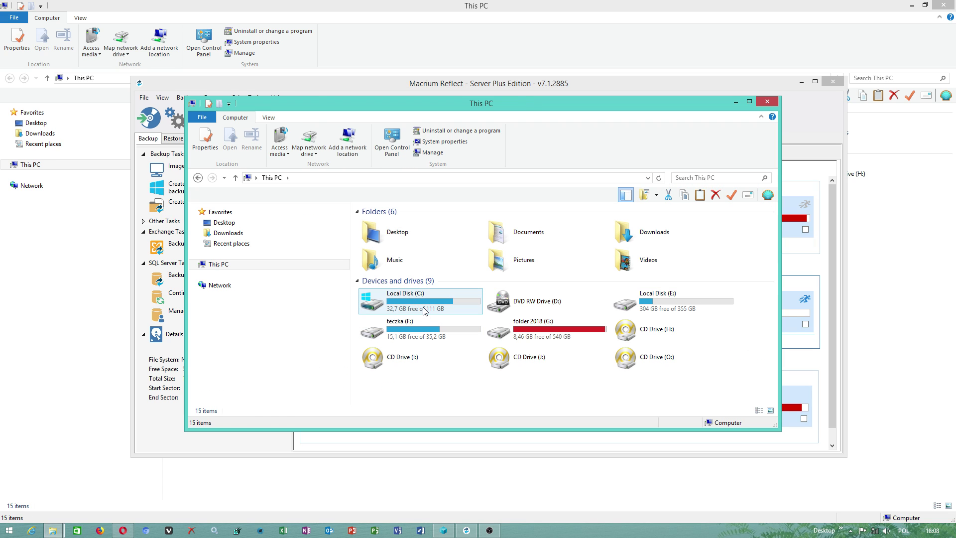
left_click(425, 311)
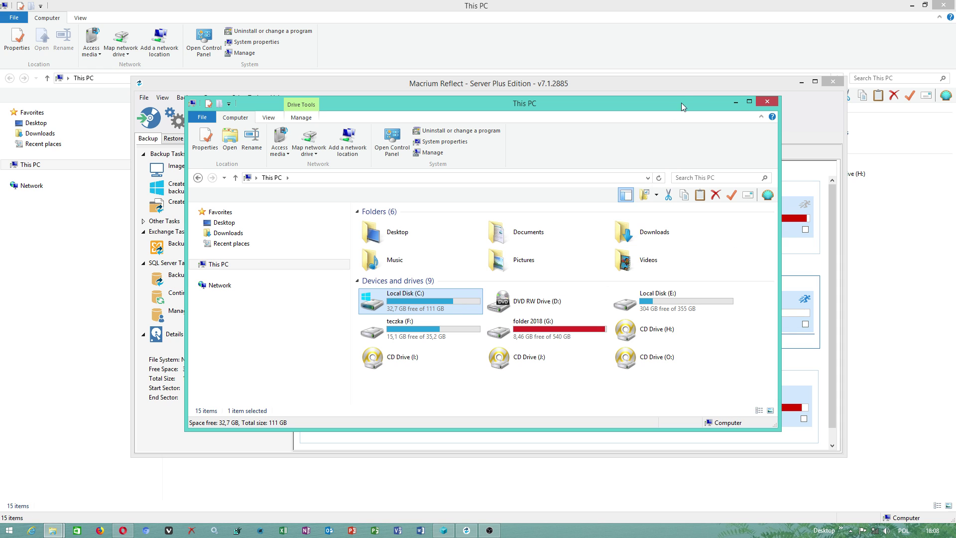
left_click(767, 102)
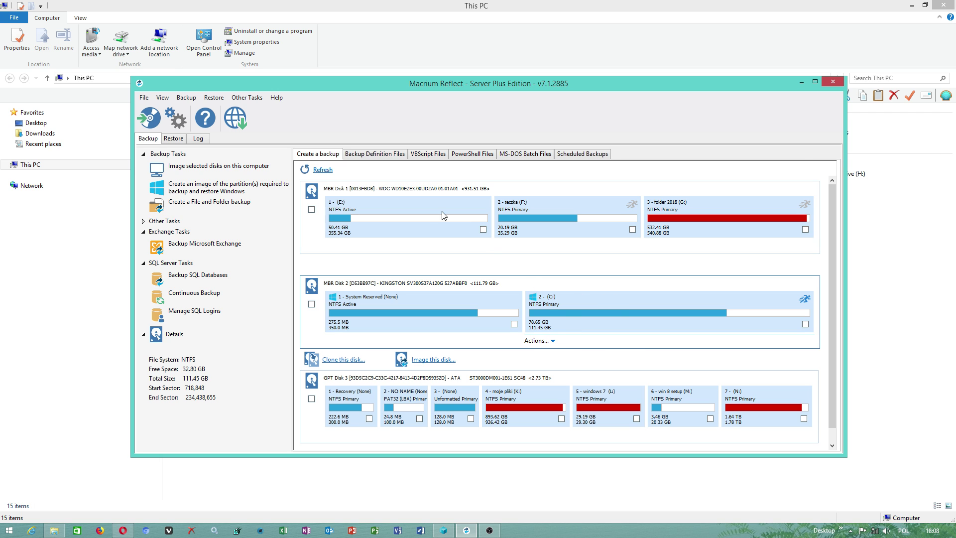
Step: Reposition and resize the Macrium Reflect window, then open Reflect Defaults with its compression settings
left_click_drag(776, 84, 733, 520)
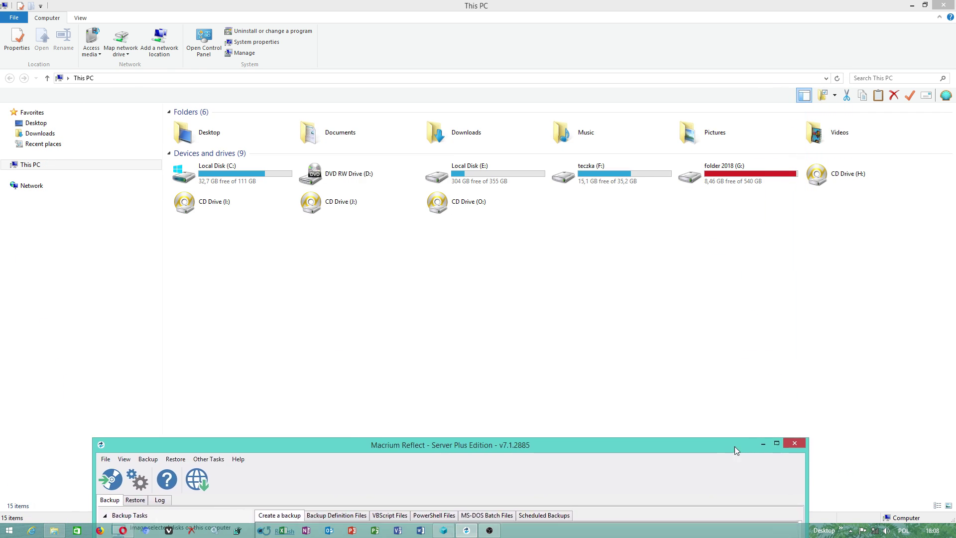
left_click(813, 4)
left_click(466, 530)
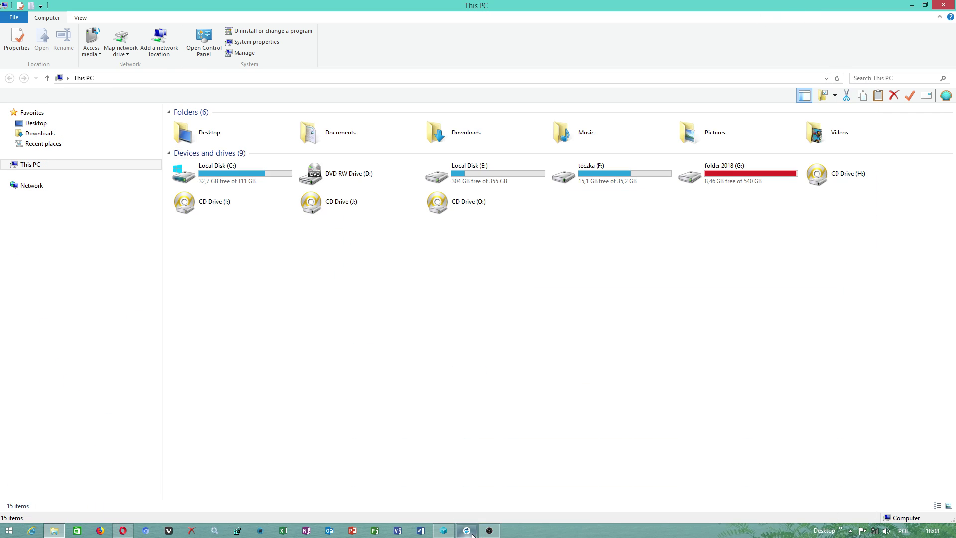
left_click_drag(537, 86, 544, 6)
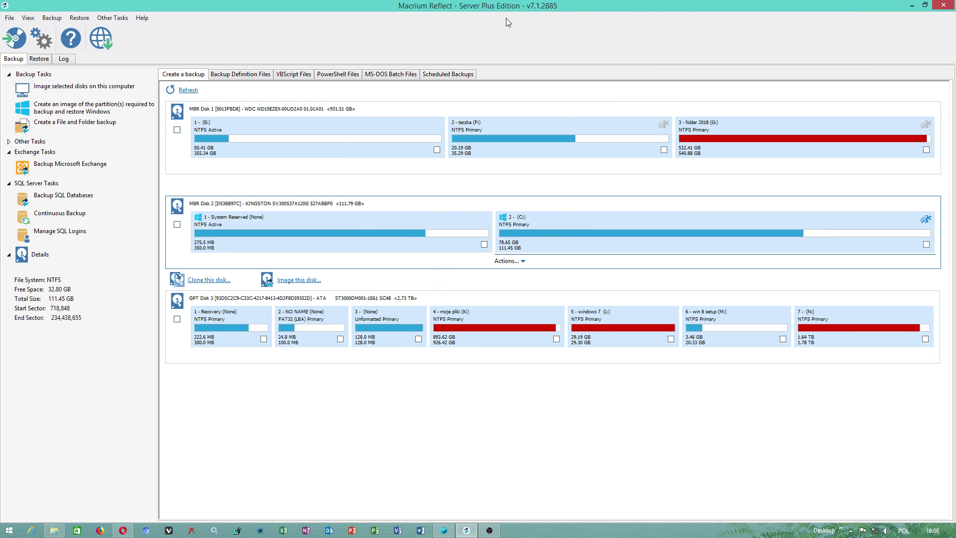
double_click(502, 9)
double_click(493, 17)
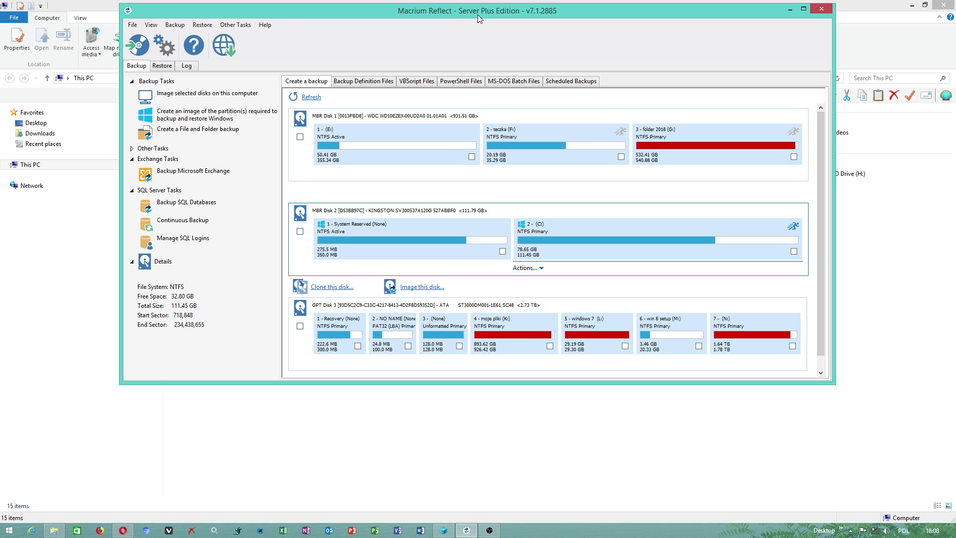
left_click_drag(321, 14, 324, 13)
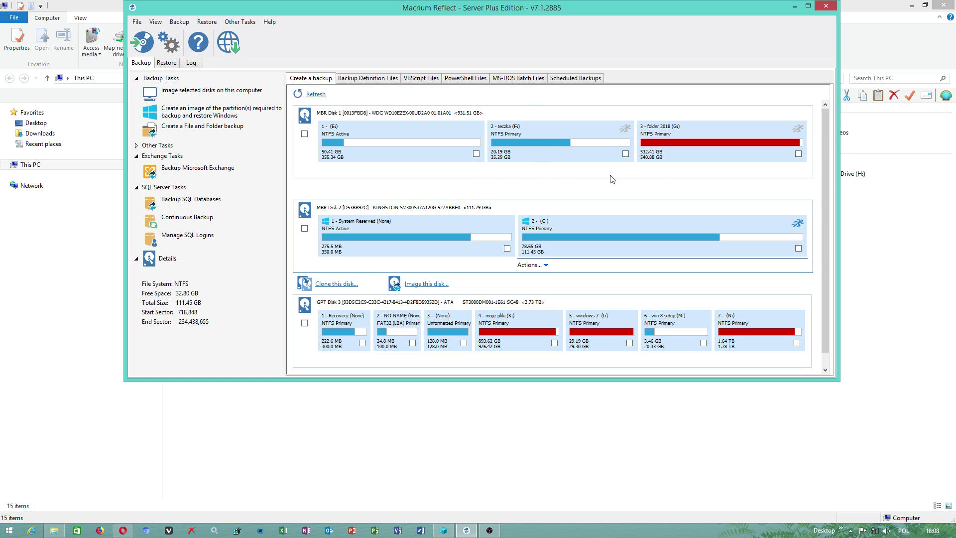
left_click(169, 44)
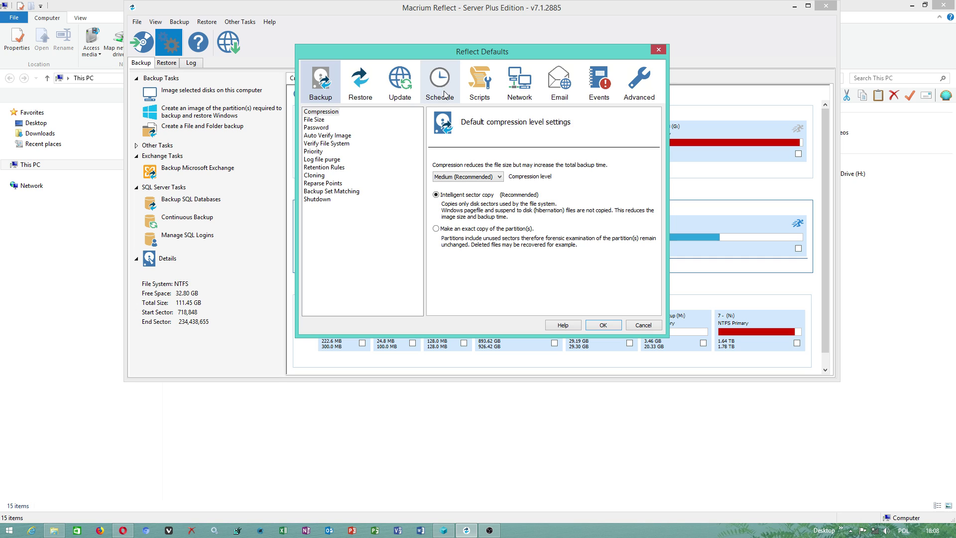
Step: Close Reflect Defaults and run Fix VSS Problems, confirming the VSS re-registration prompt
left_click(658, 49)
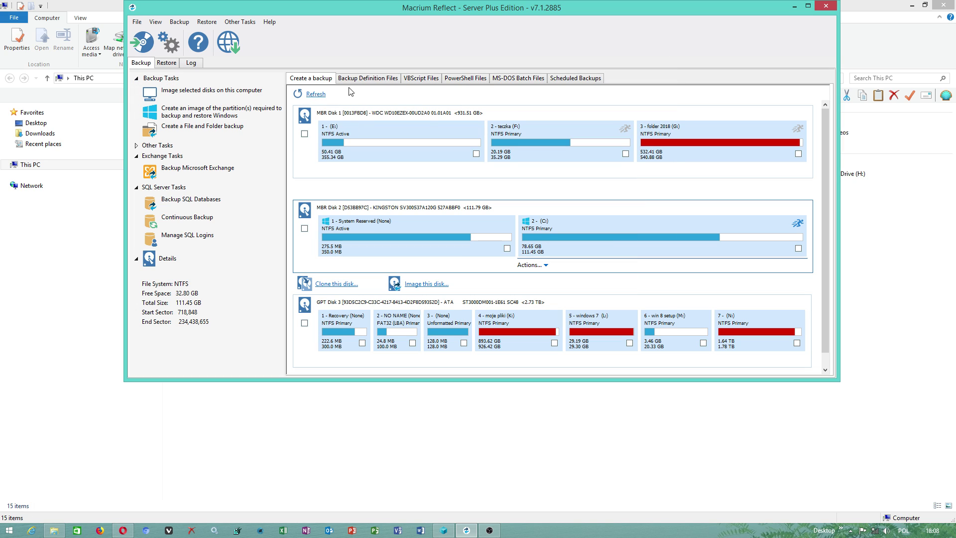
left_click(236, 23)
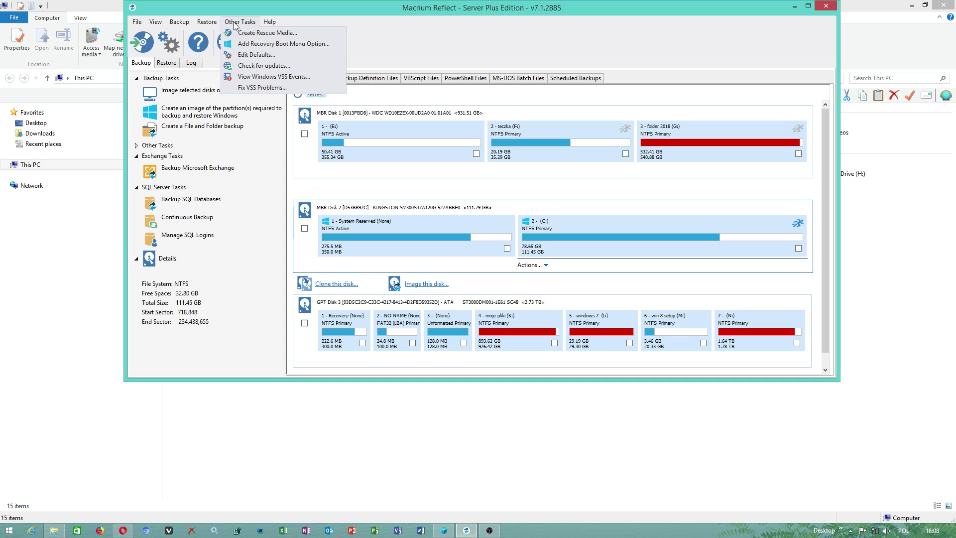
left_click(262, 87)
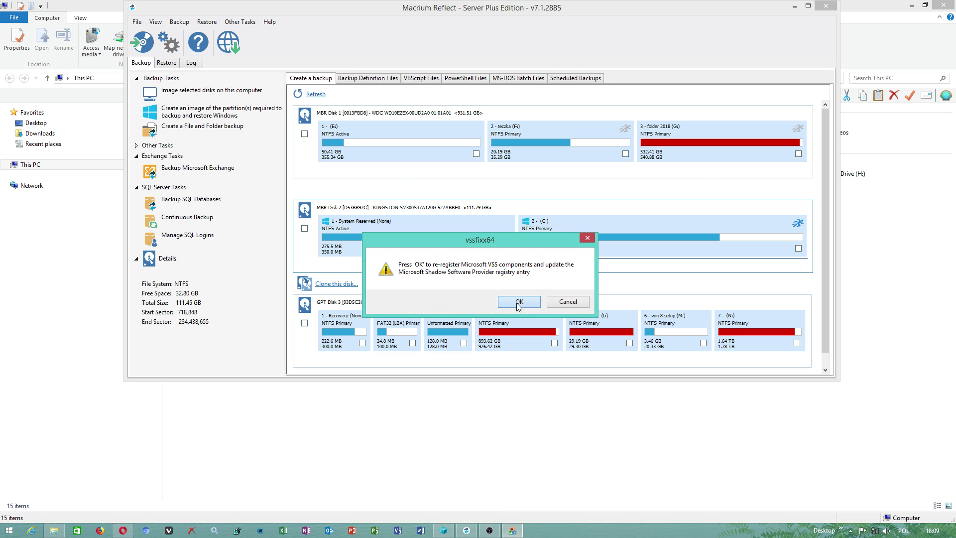
left_click(518, 302)
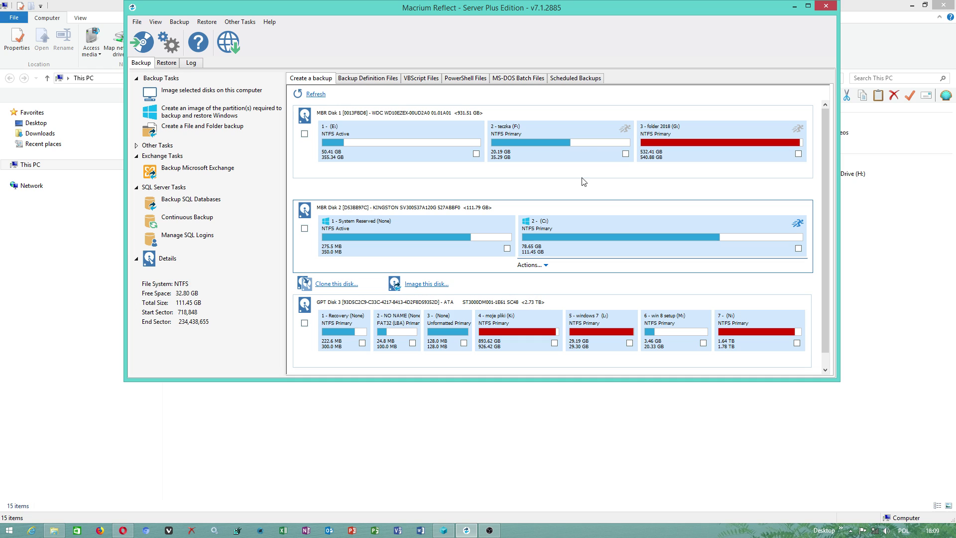
left_click(168, 43)
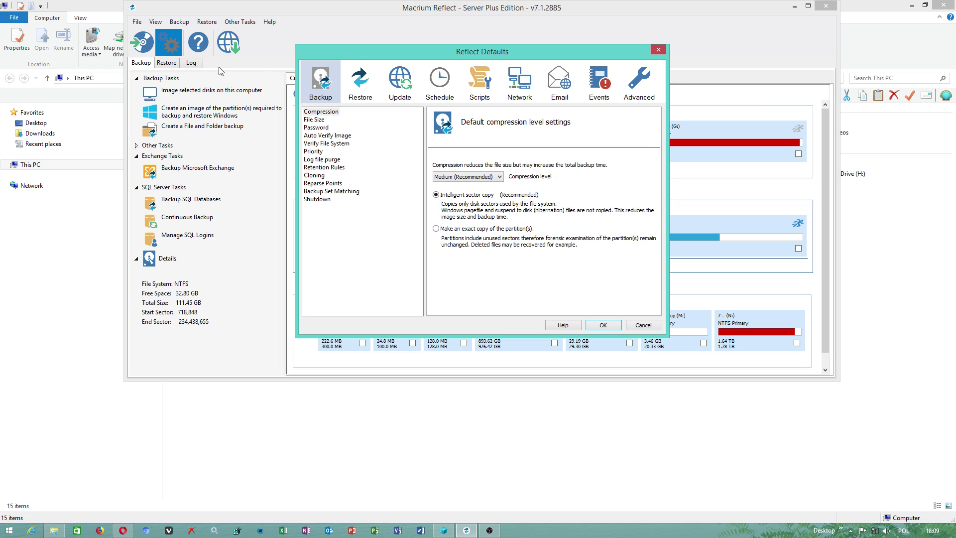
left_click(627, 94)
left_click(326, 144)
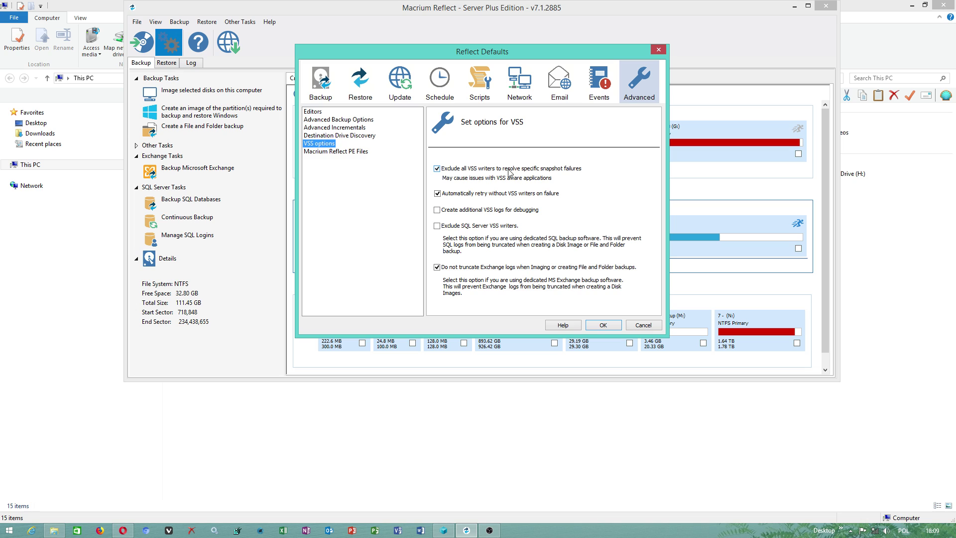
left_click(604, 325)
left_click(337, 161)
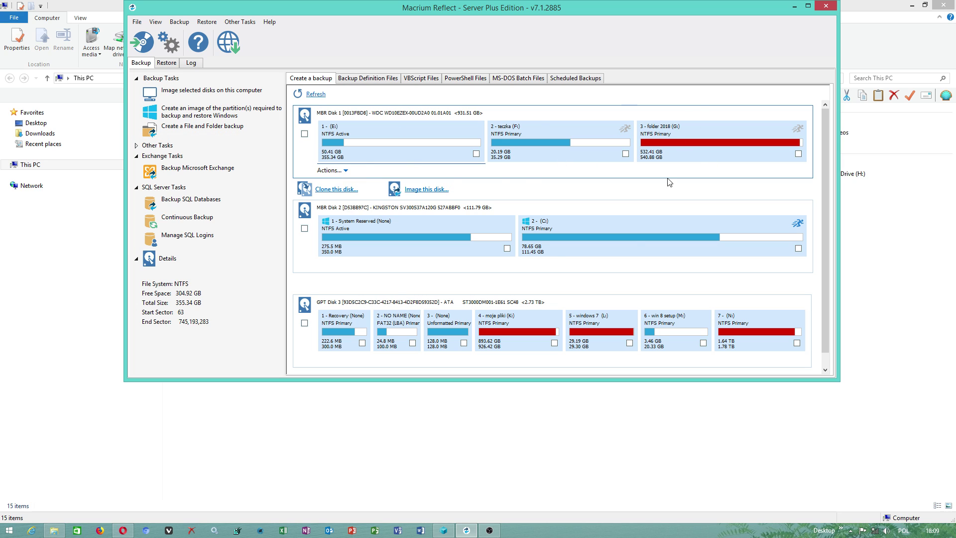
left_click(591, 247)
Step: Close Macrium Reflect, refresh the desktop and open This PC from the Start menu
left_click(823, 7)
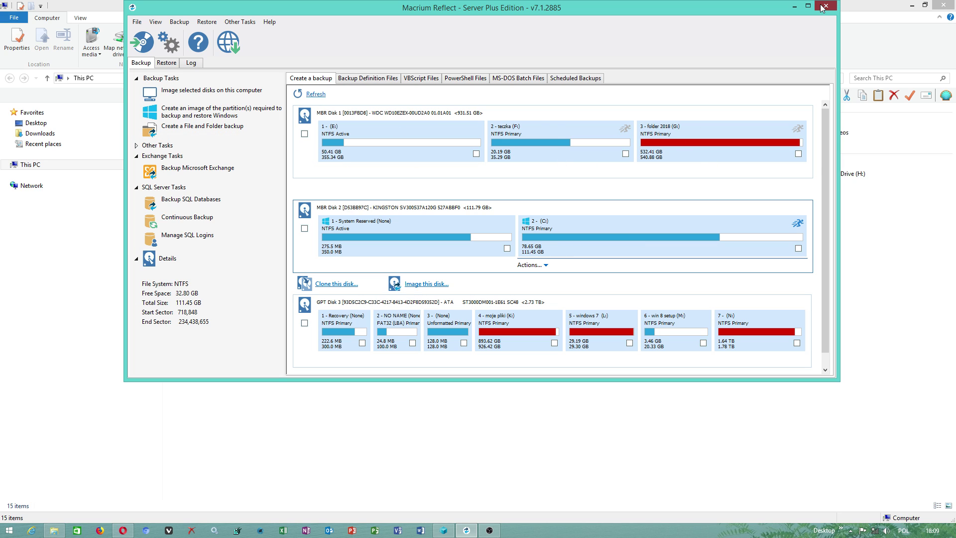
right_click(425, 307)
left_click(438, 347)
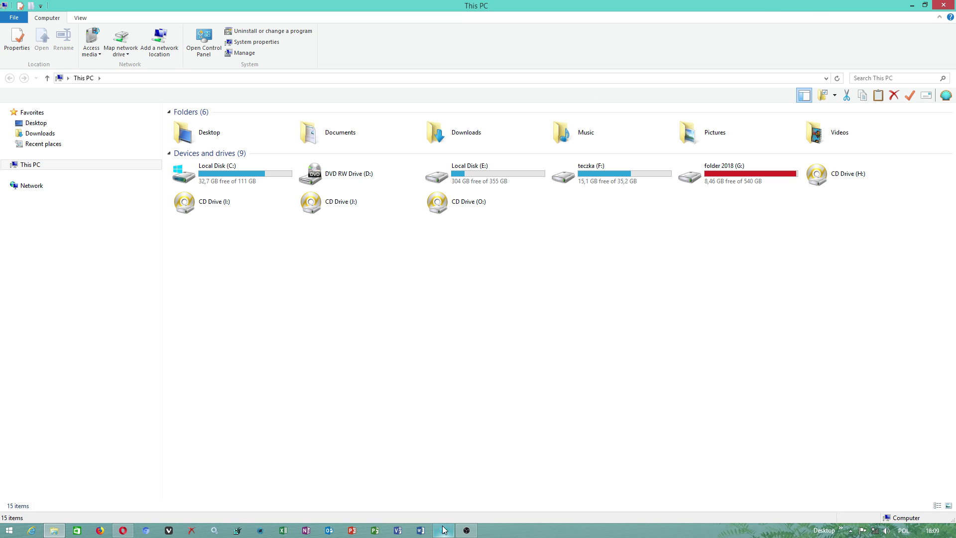
left_click(9, 531)
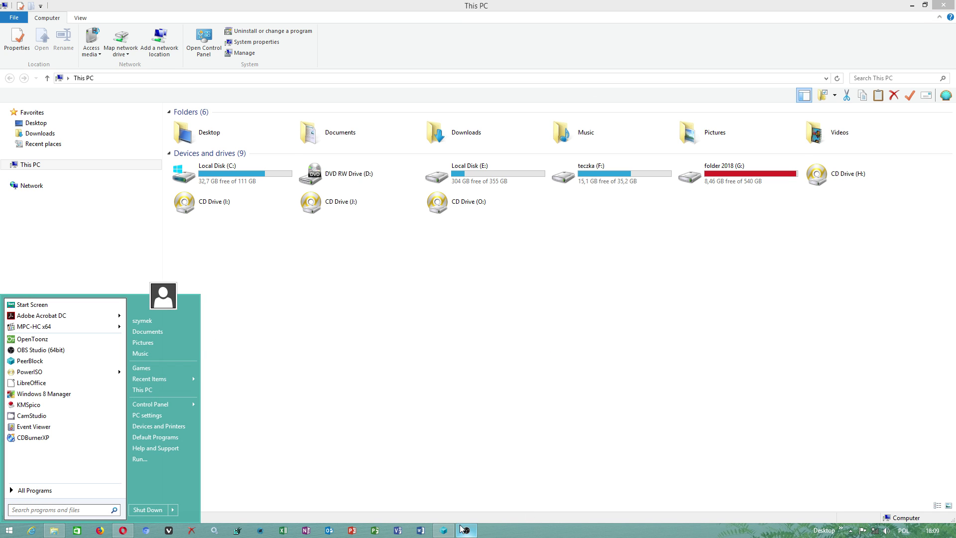
right_click(154, 389)
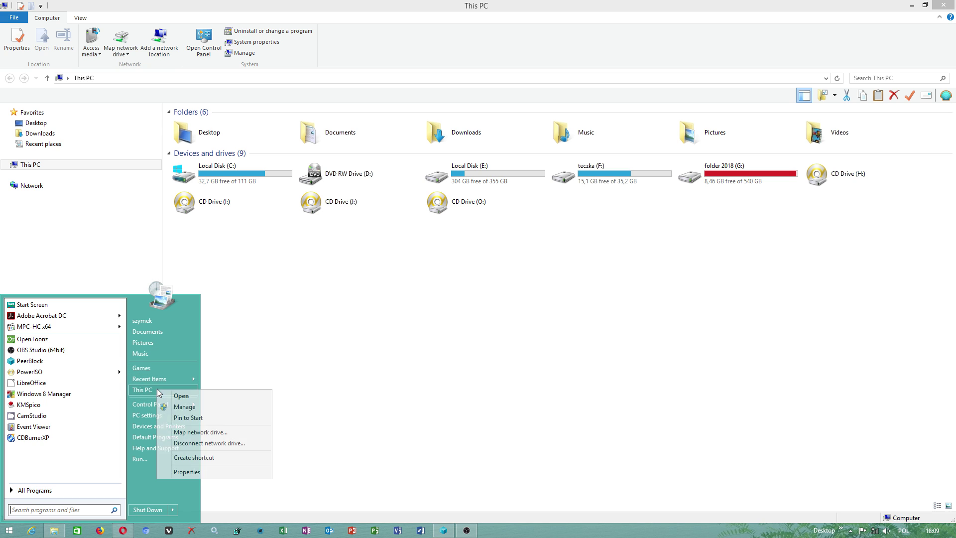
left_click(504, 535)
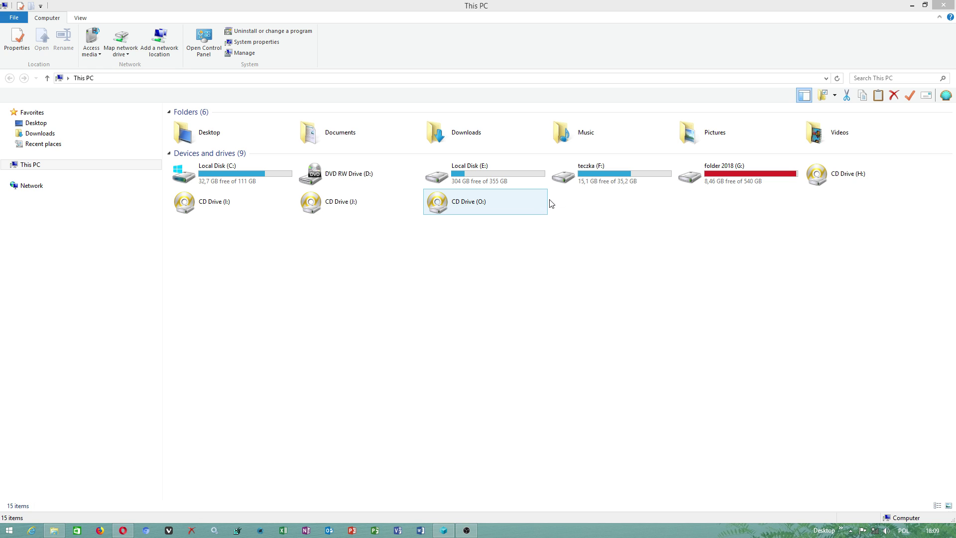
Step: Review the attached disks in the tray's Safely Remove Hardware list
left_click(851, 530)
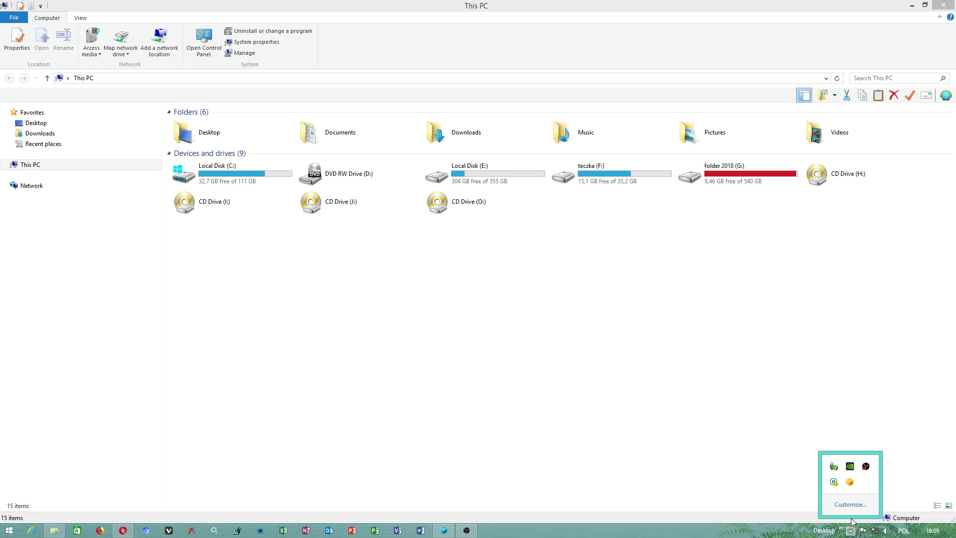
left_click(834, 481)
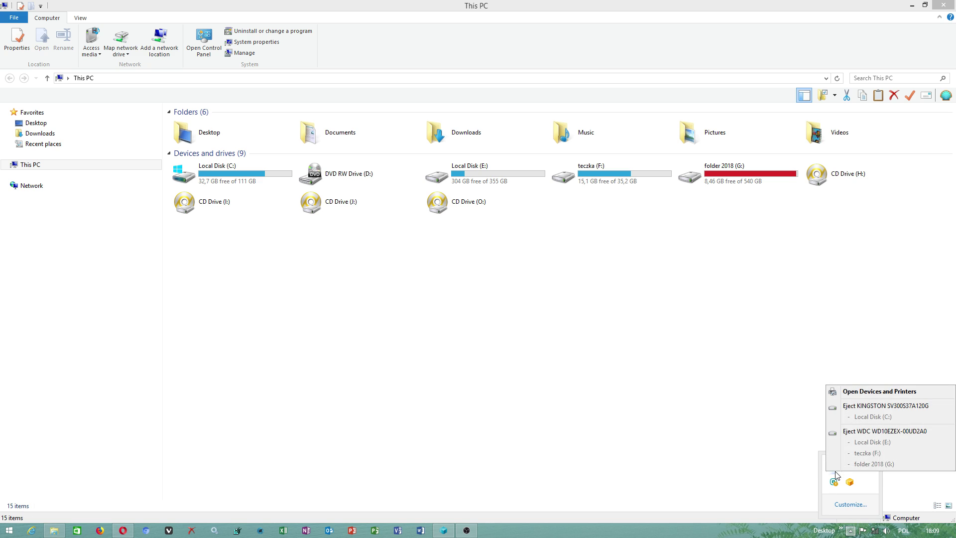
left_click(708, 419)
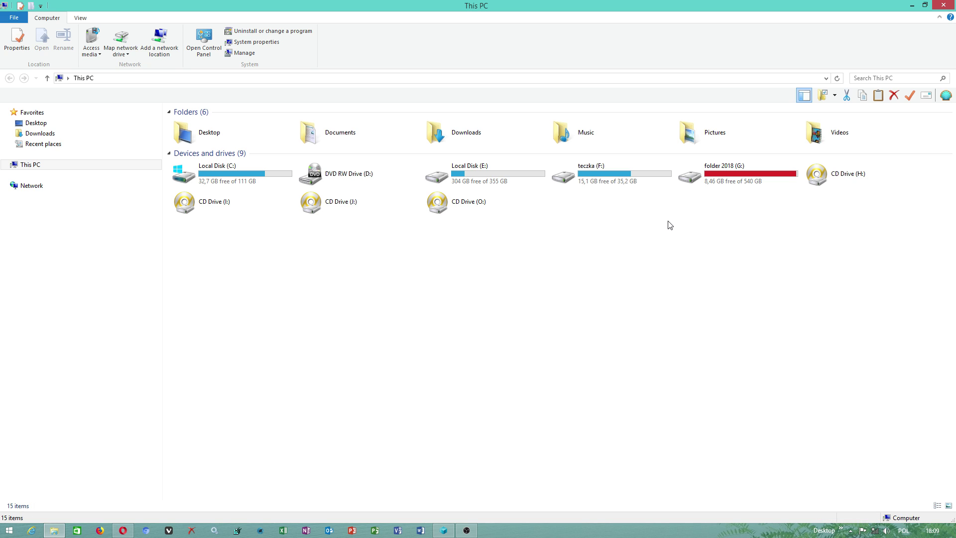
Step: Move the OBS window right and launch Macrium Reflect from the Start menu's Macrium group
left_click(467, 530)
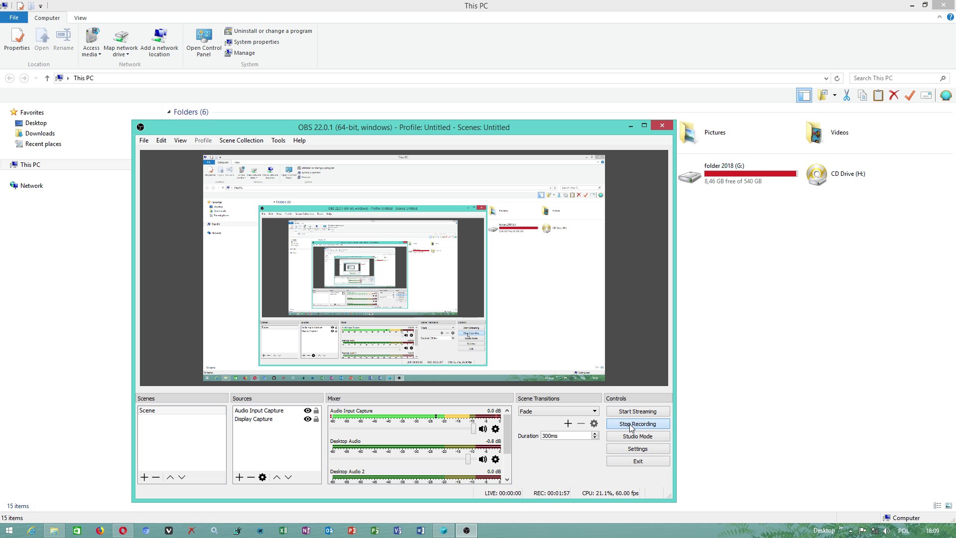
left_click_drag(595, 129, 746, 130)
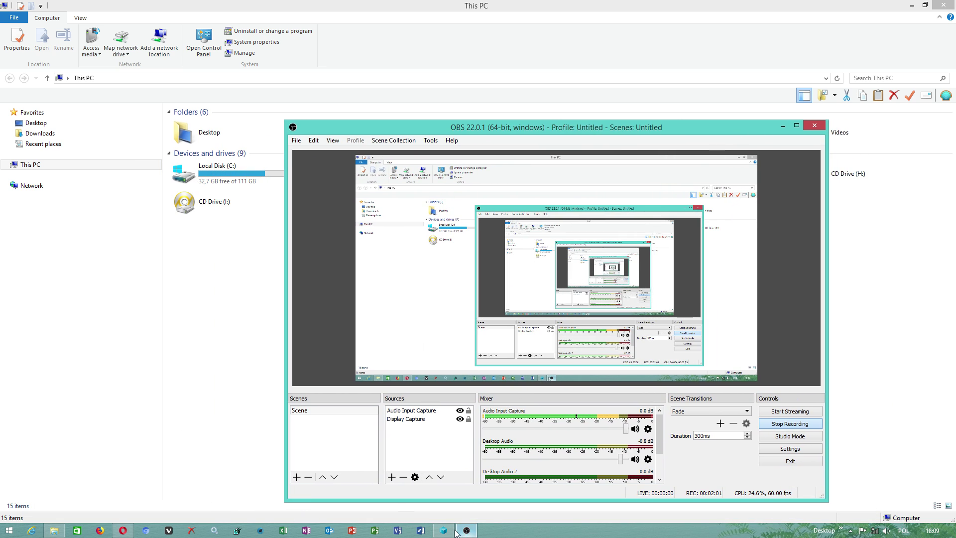
left_click(9, 531)
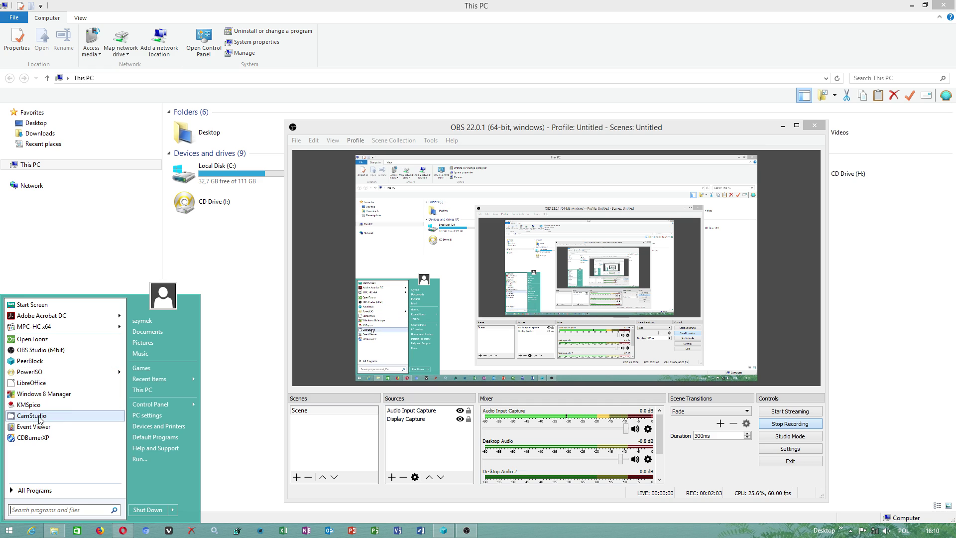
left_click(40, 492)
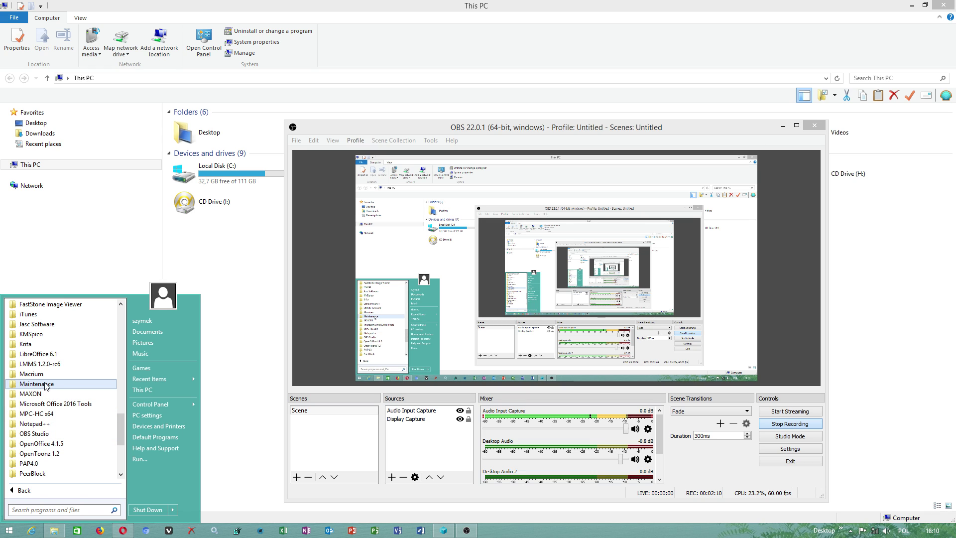
left_click(31, 373)
Step: Start an image of only the C: partition with E:\ as the destination folder
left_click(45, 393)
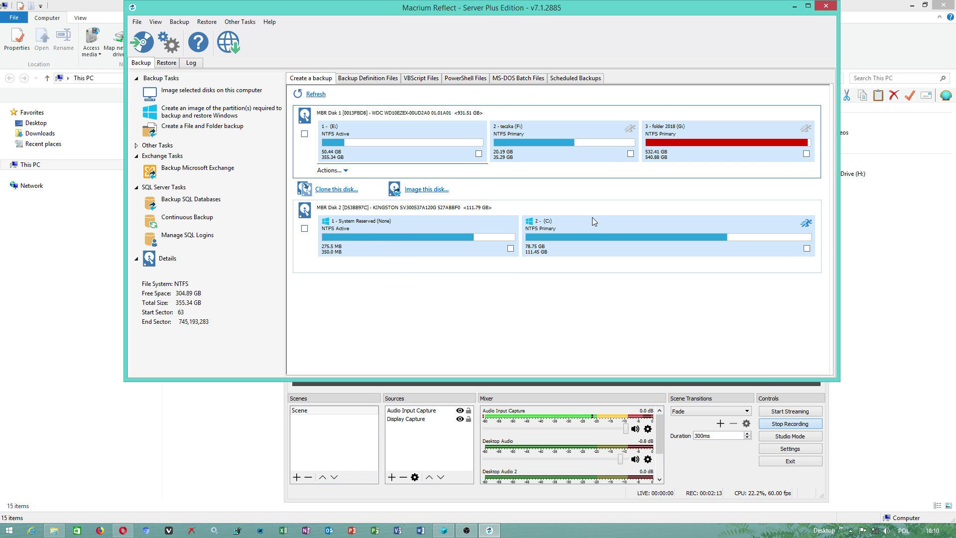
left_click(565, 255)
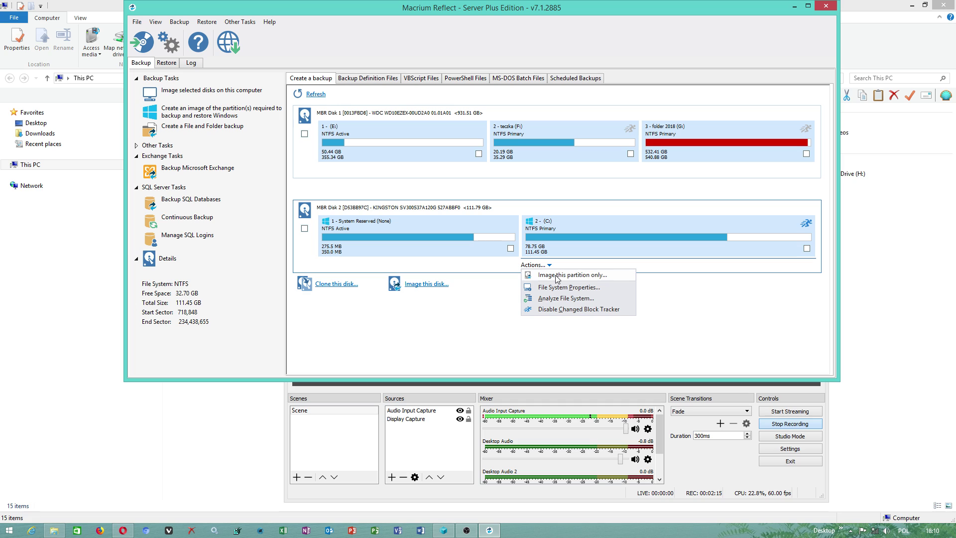
left_click(557, 277)
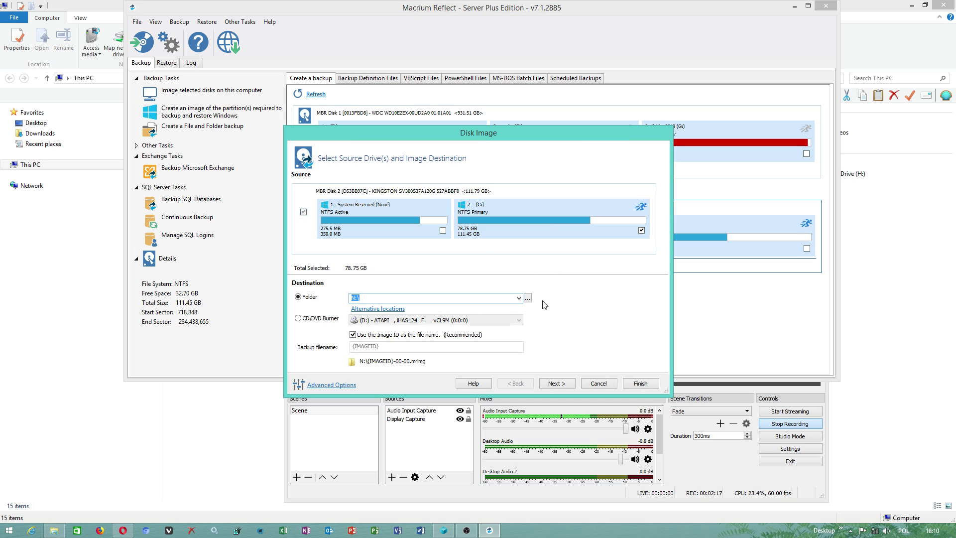
left_click(519, 297)
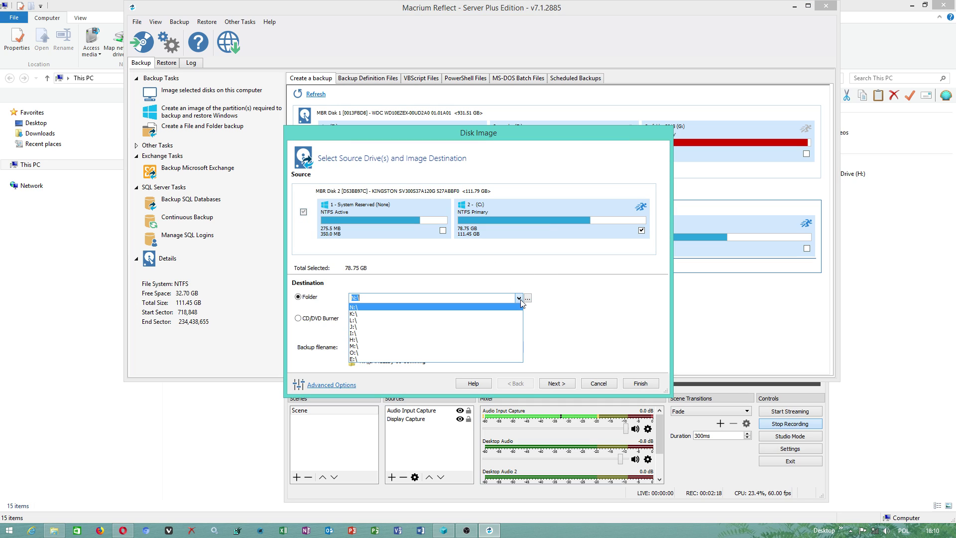
left_click(362, 360)
Step: Switch between the This PC window and the Disk Image wizard
left_click(908, 264)
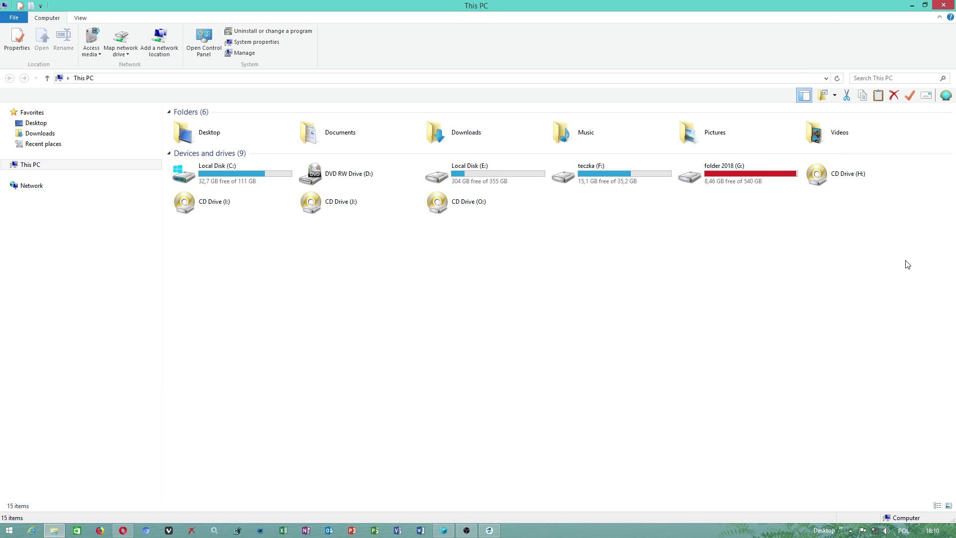
left_click(491, 529)
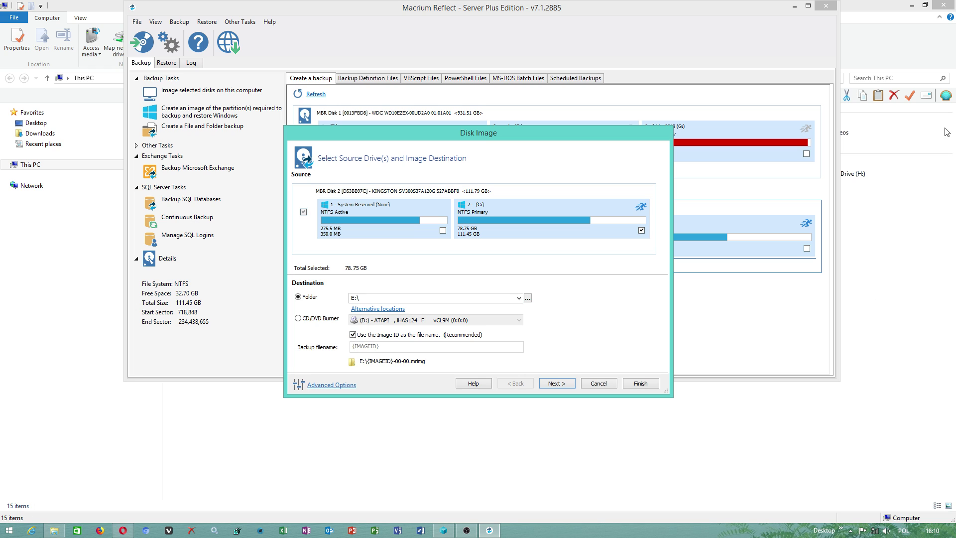
left_click(506, 451)
Step: Rename the Desktop text file from part.2 to part.3 and select its name for copying
left_click(35, 122)
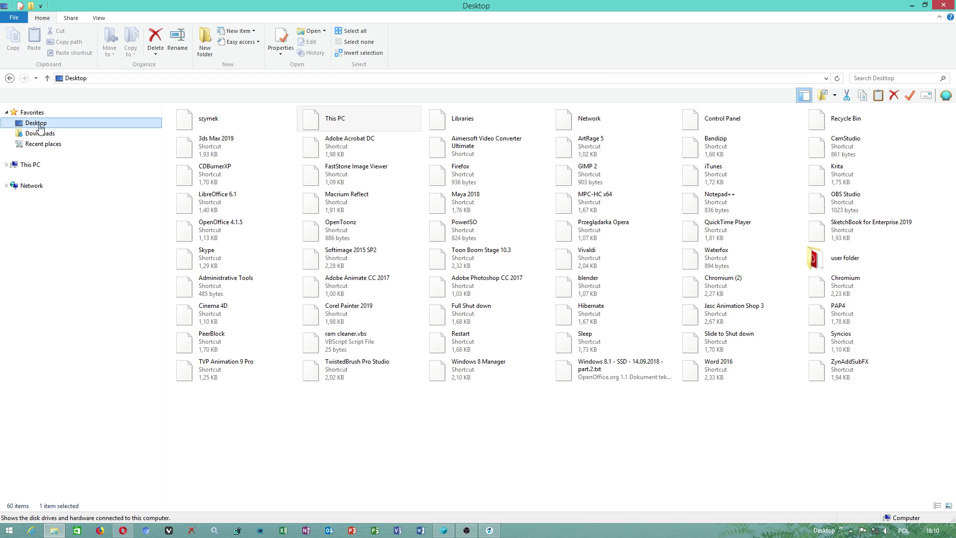
left_click(618, 370)
left_click(614, 369)
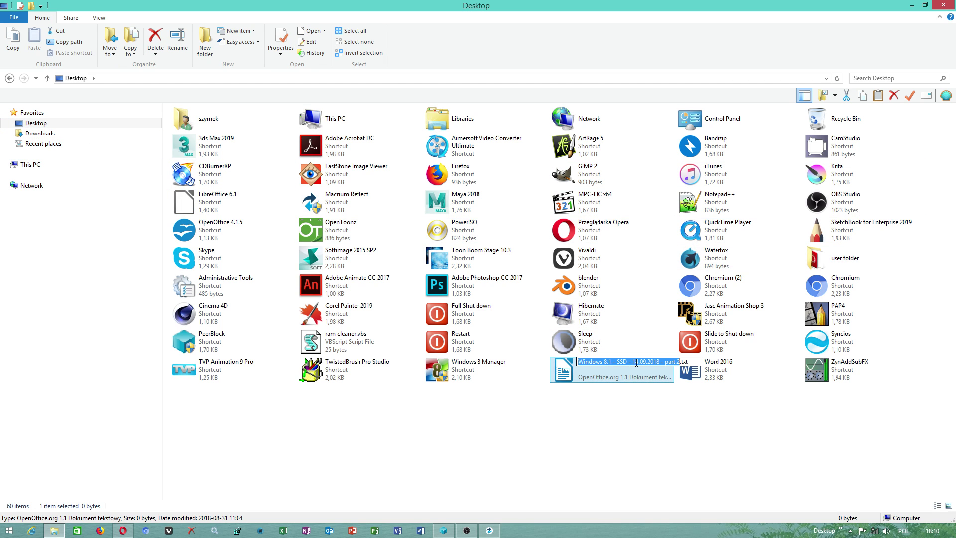
left_click(679, 361)
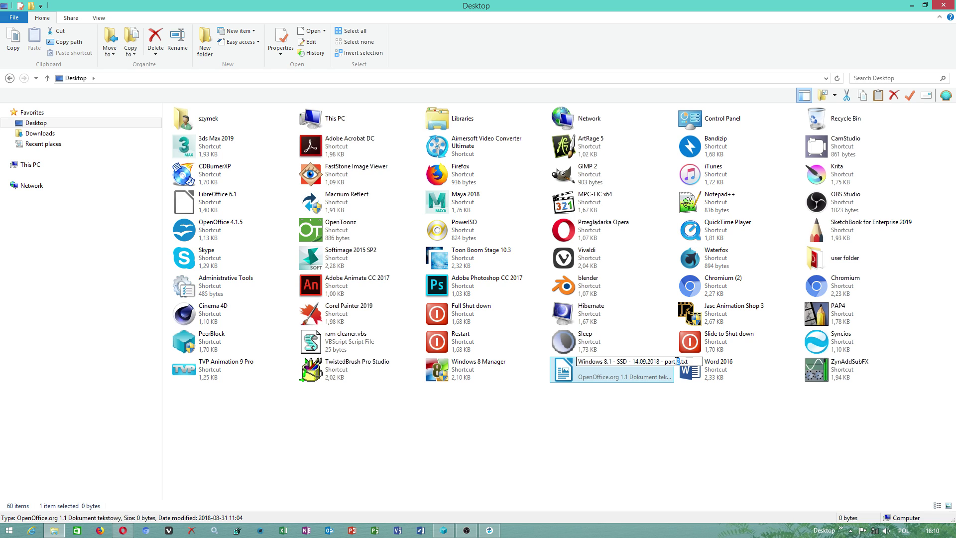
type("3")
left_click_drag(693, 359, 574, 361)
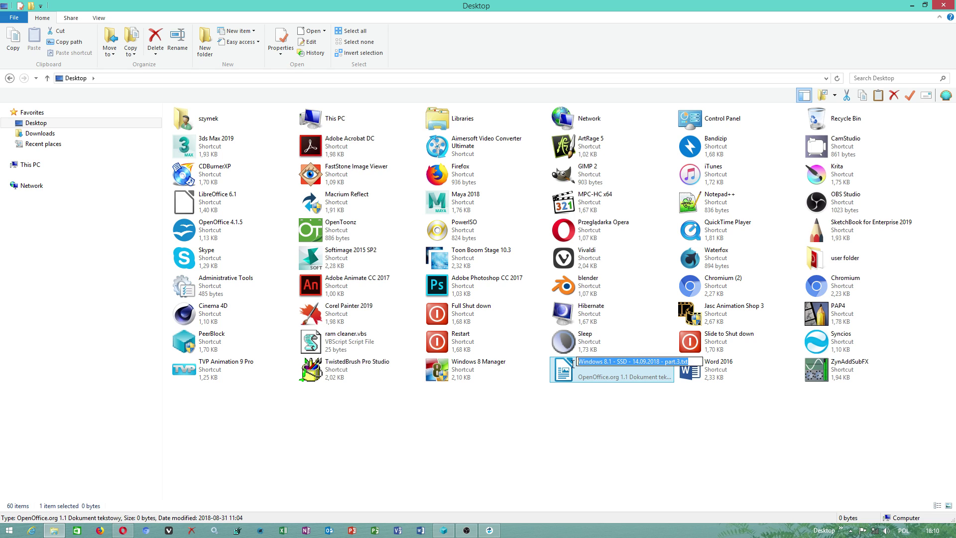
left_click(679, 361)
left_click_drag(680, 361, 573, 366)
right_click(593, 361)
Step: Name the C: image file 'Windows 8.1 - SSD - 14.09.2018 - part.3' instead of the Image ID and finish the wizard
left_click(616, 395)
left_click(490, 530)
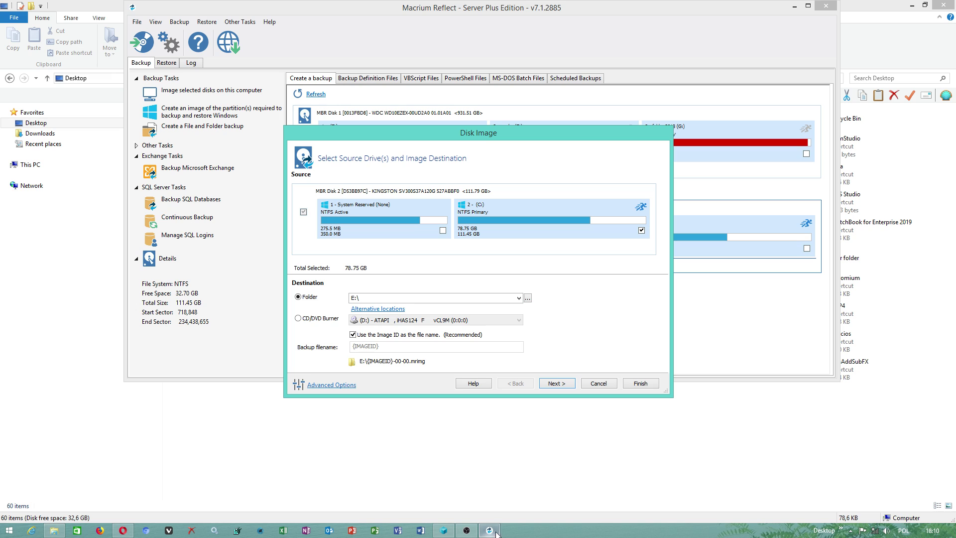
left_click(393, 347)
right_click(392, 344)
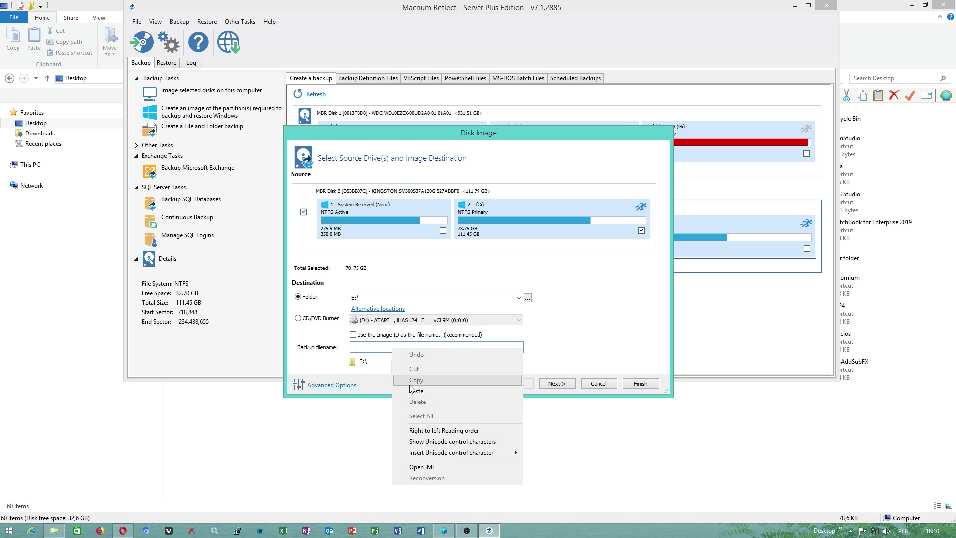
left_click(414, 389)
left_click(554, 384)
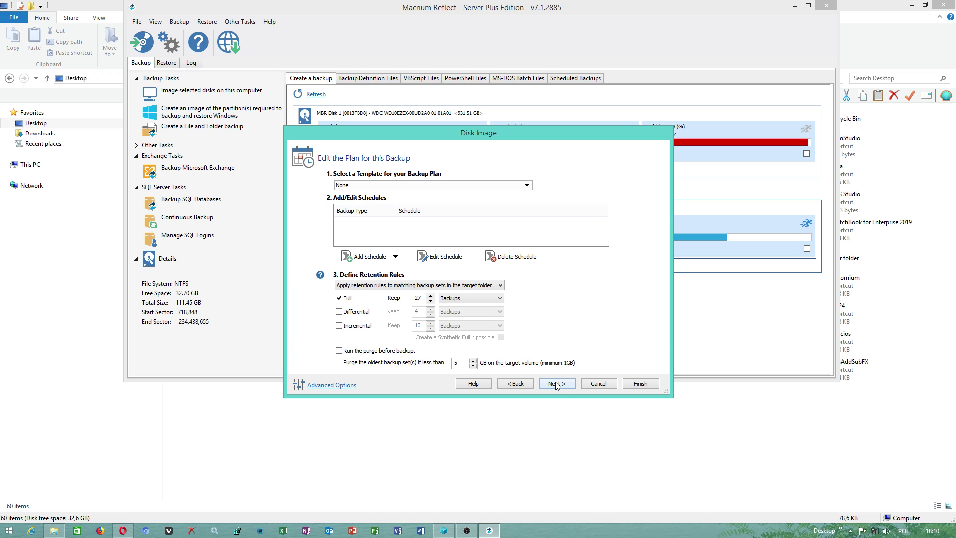
left_click(557, 384)
left_click(641, 383)
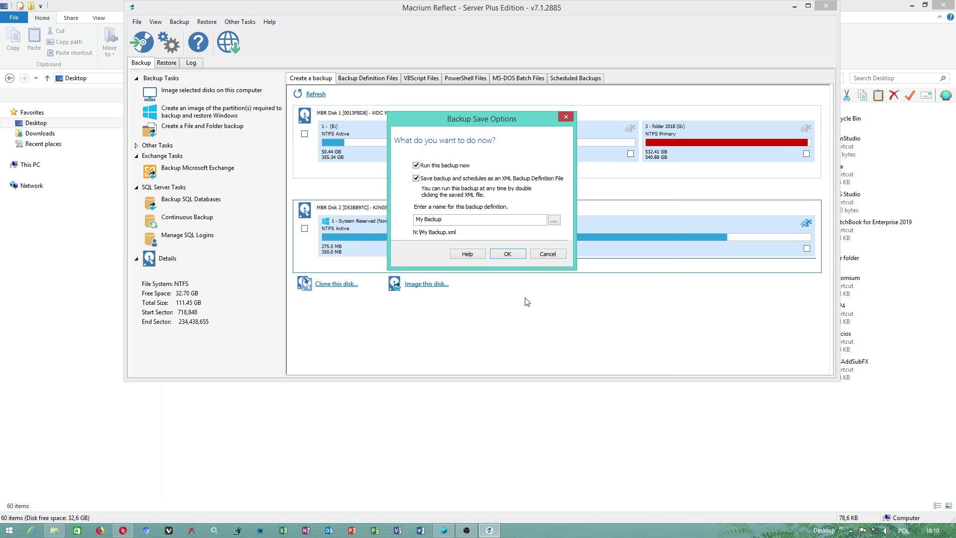
Step: Name the backup definition with the same part.3 name and save it on Local Disk (E:)
triple_click(460, 221)
right_click(455, 219)
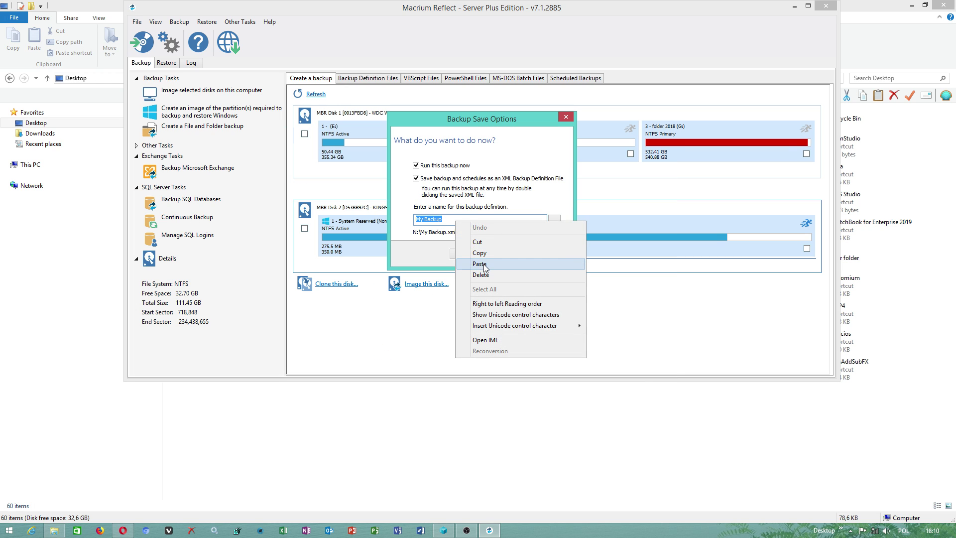
left_click(473, 261)
left_click(556, 225)
left_click(421, 169)
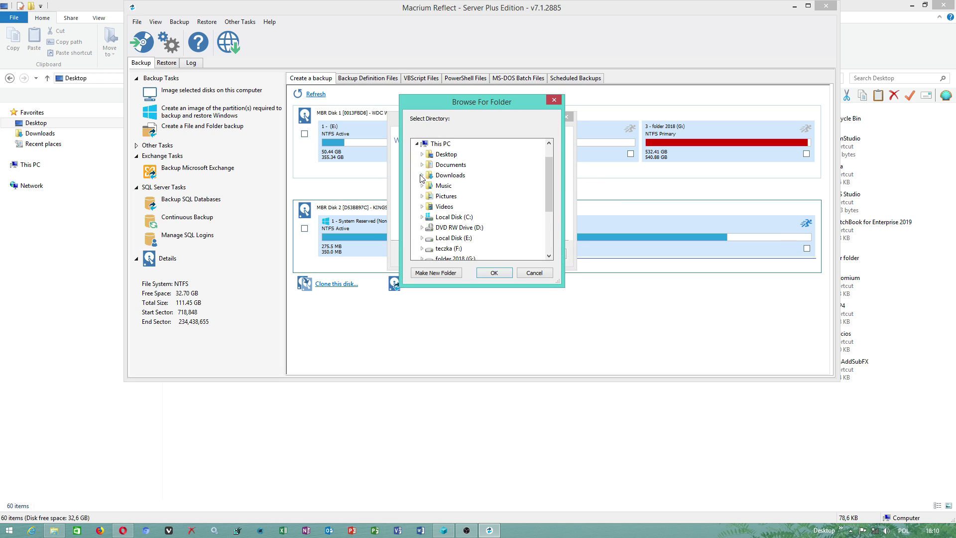
double_click(467, 240)
left_click(494, 273)
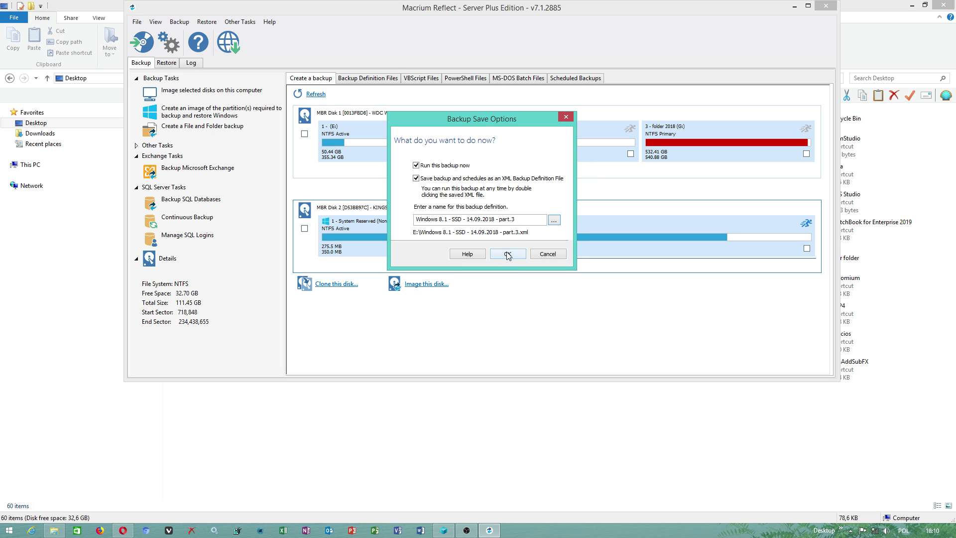
Step: Run the C: image backup to E:\ now and bring OBS to the front
left_click(508, 254)
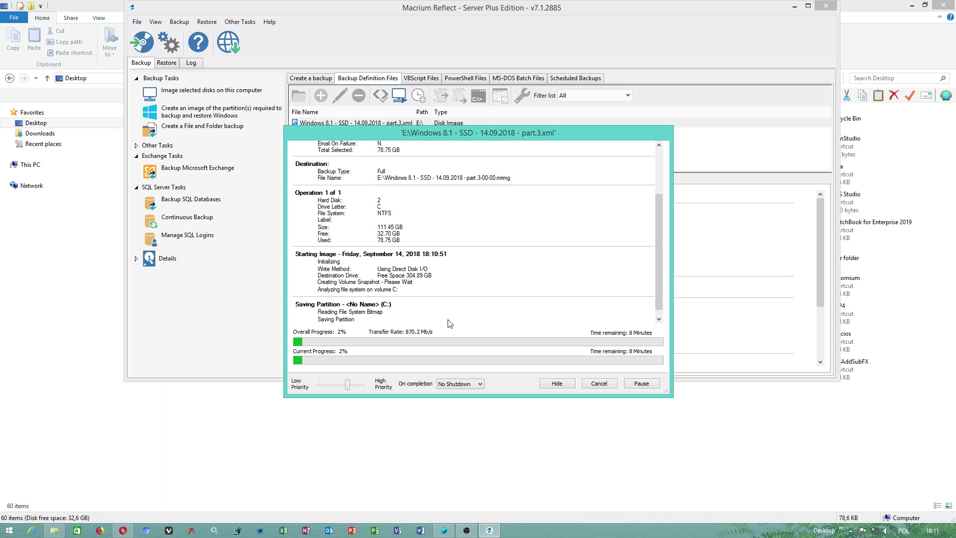
left_click(465, 531)
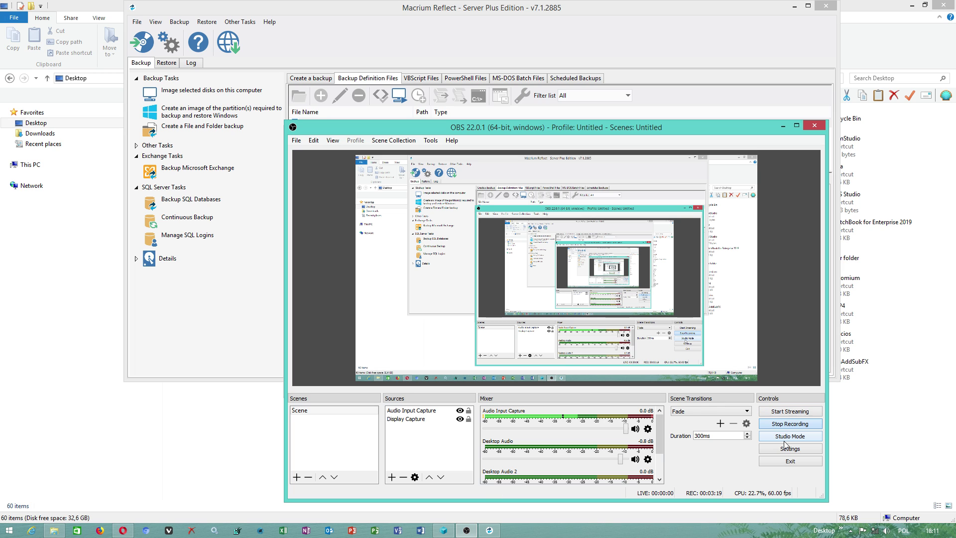